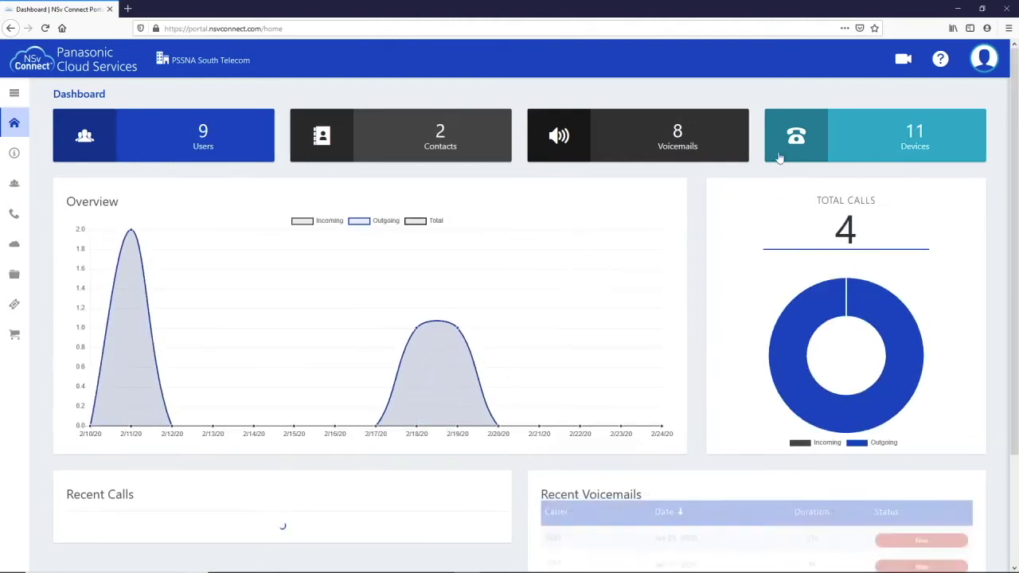
Step: Open the Devices list from the dashboard and bring up the KX-HDV800 conference phone for editing
left_click(770, 153)
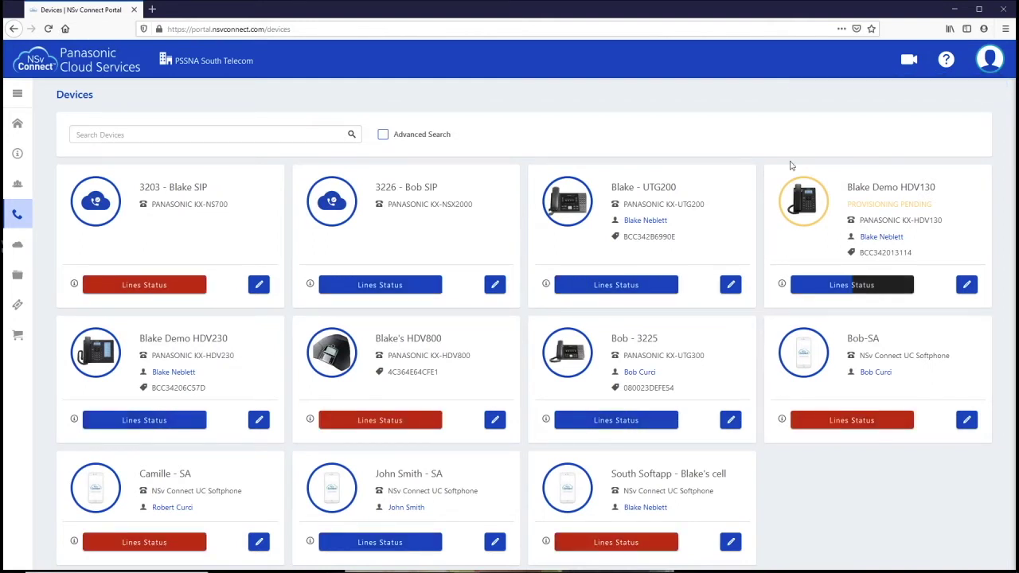
left_click(862, 290)
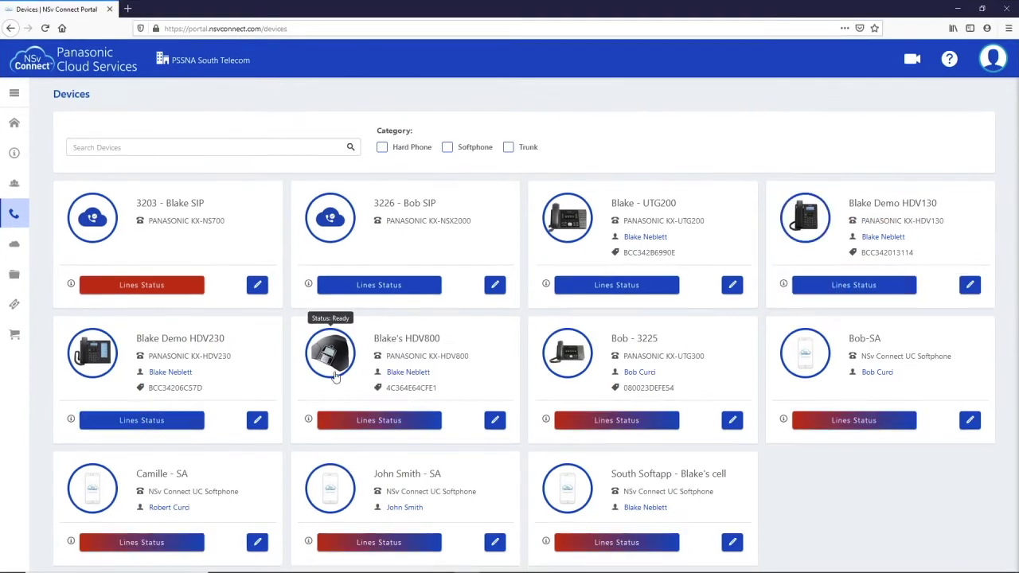
left_click(337, 363)
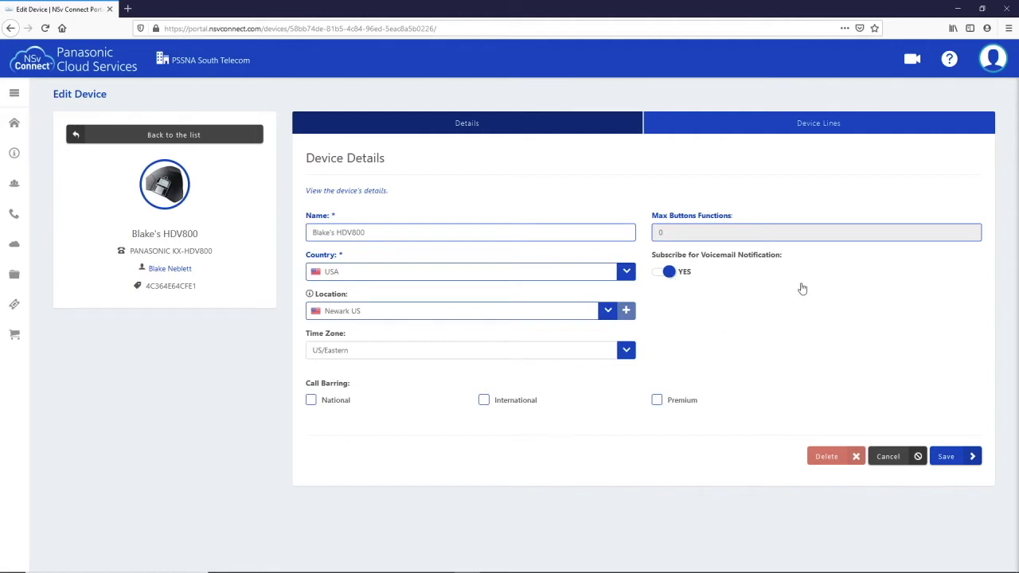
Step: Expand the first line among the KX-HDV800's device lines and rename it Conference Line
left_click(800, 133)
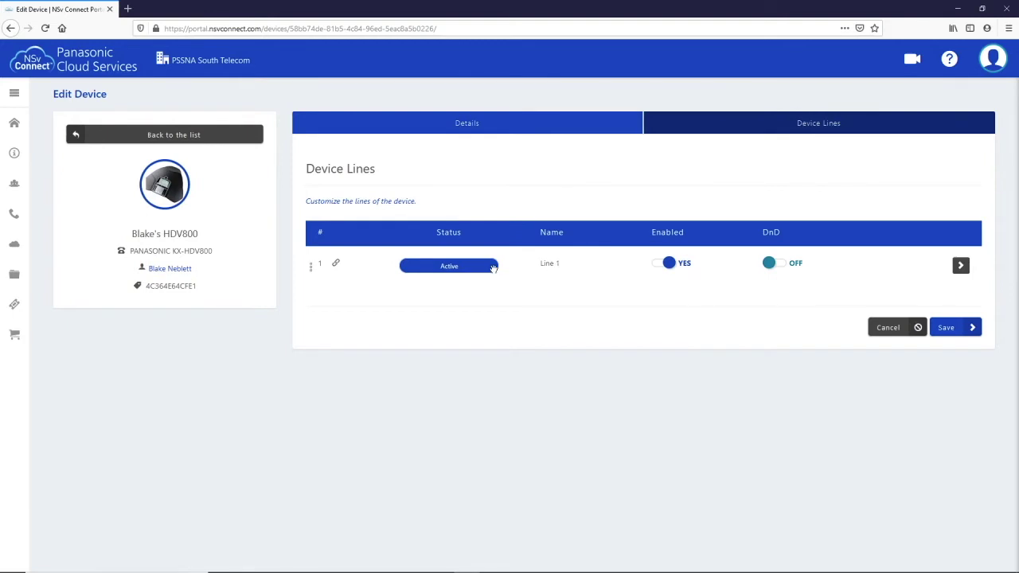
left_click(672, 270)
left_click(960, 267)
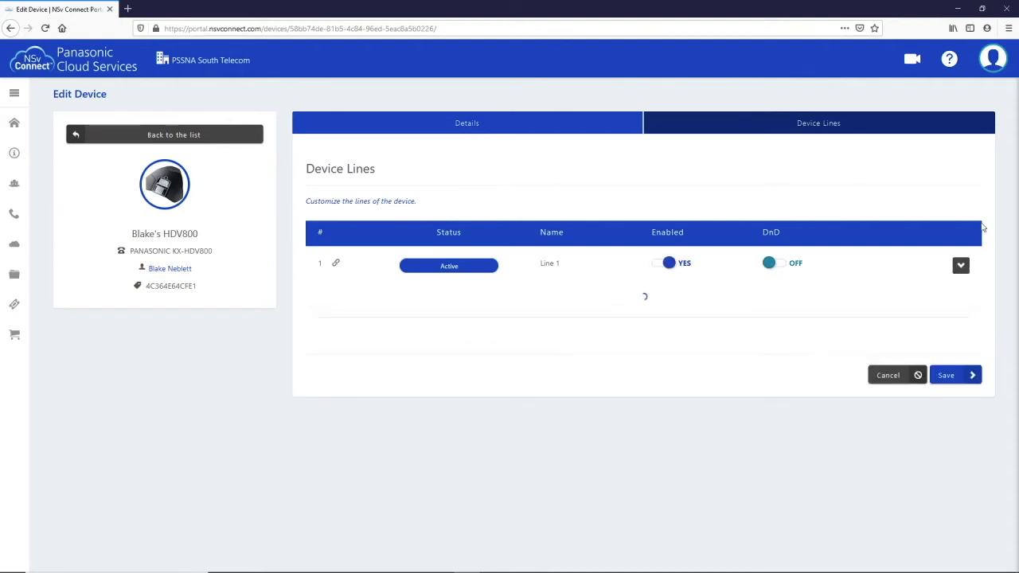
scroll(941, 203, "down", 2)
scroll(939, 205, "down", 1)
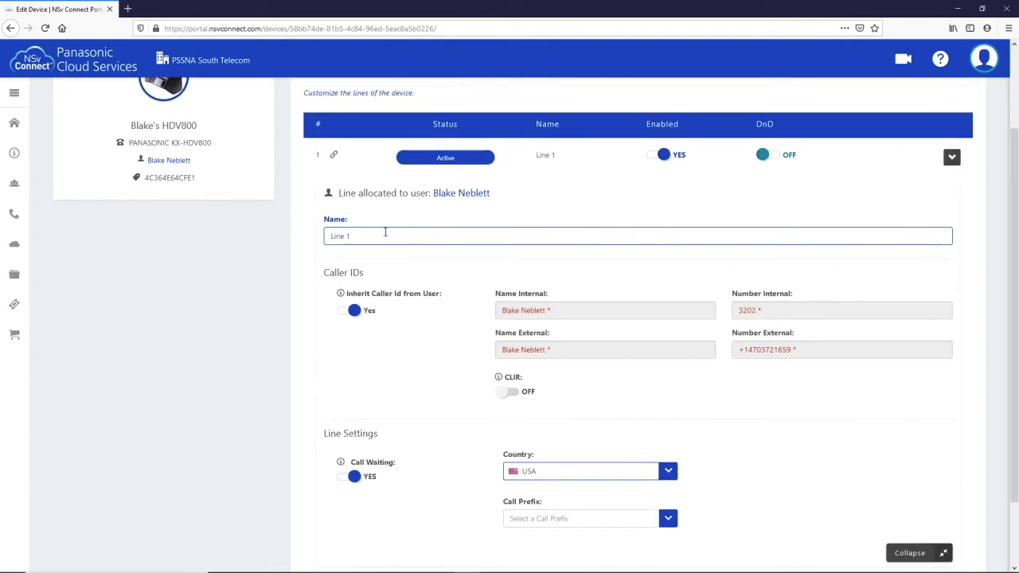
left_click_drag(371, 232, 246, 237)
type("Conference Line")
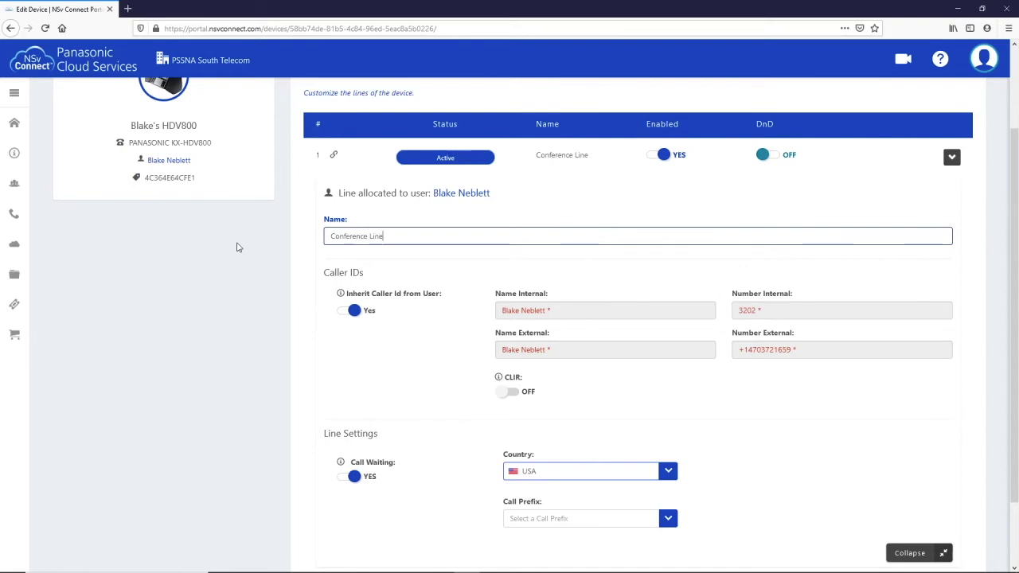
Step: Turn off caller ID inheritance from the user and choose the line's external phone number
scroll(729, 209, "down", 1)
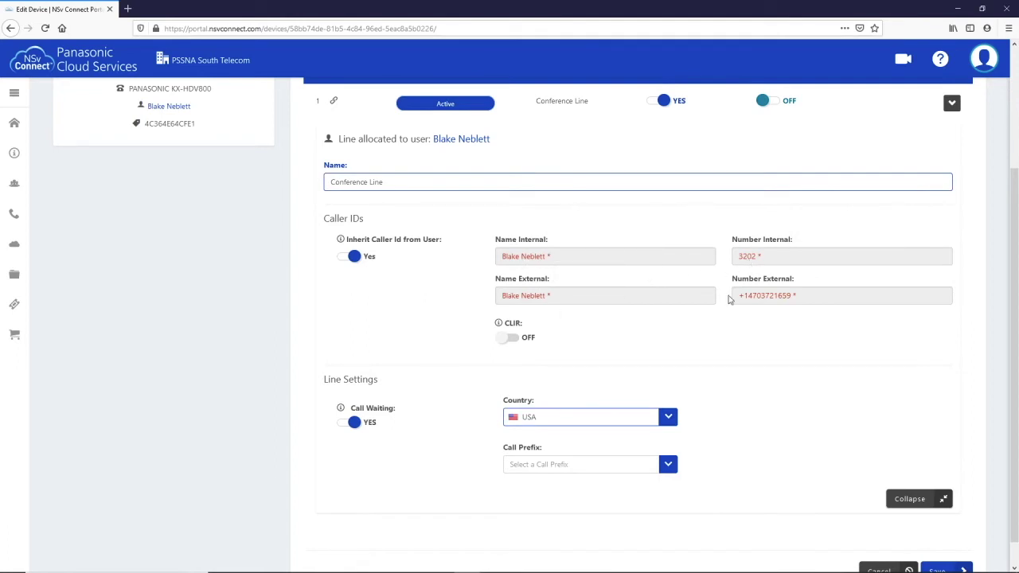
left_click(350, 256)
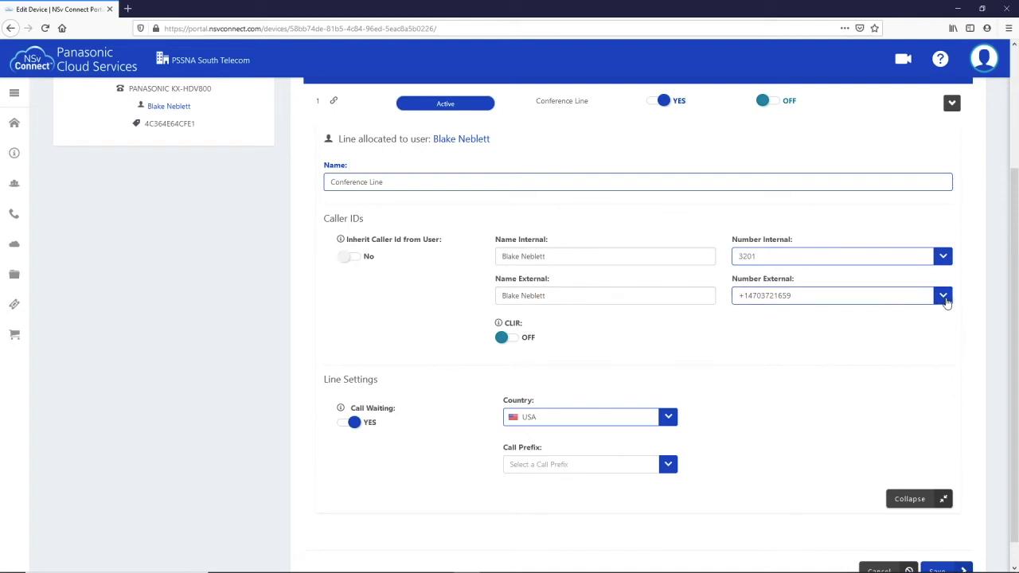
left_click(943, 296)
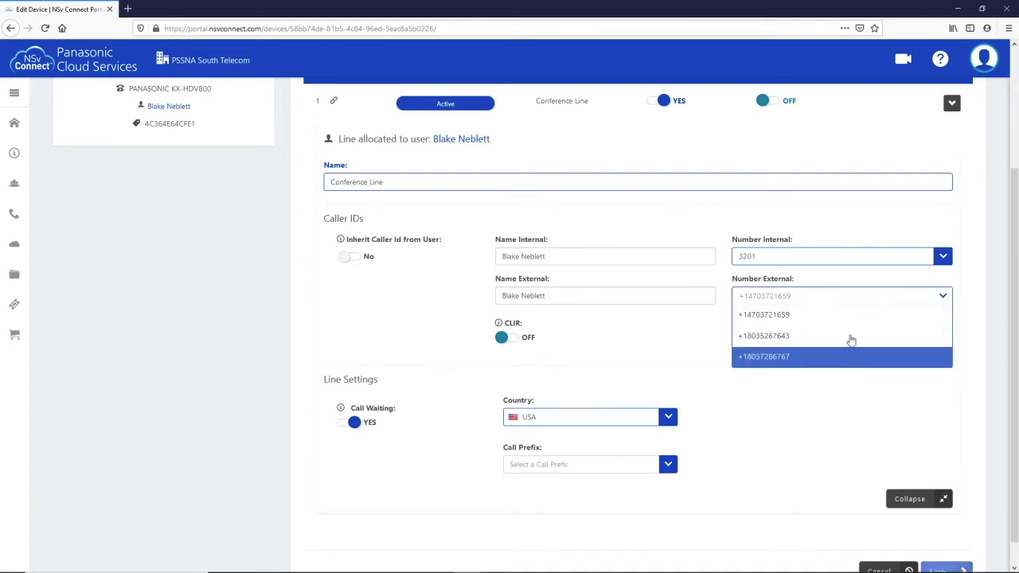
left_click(848, 316)
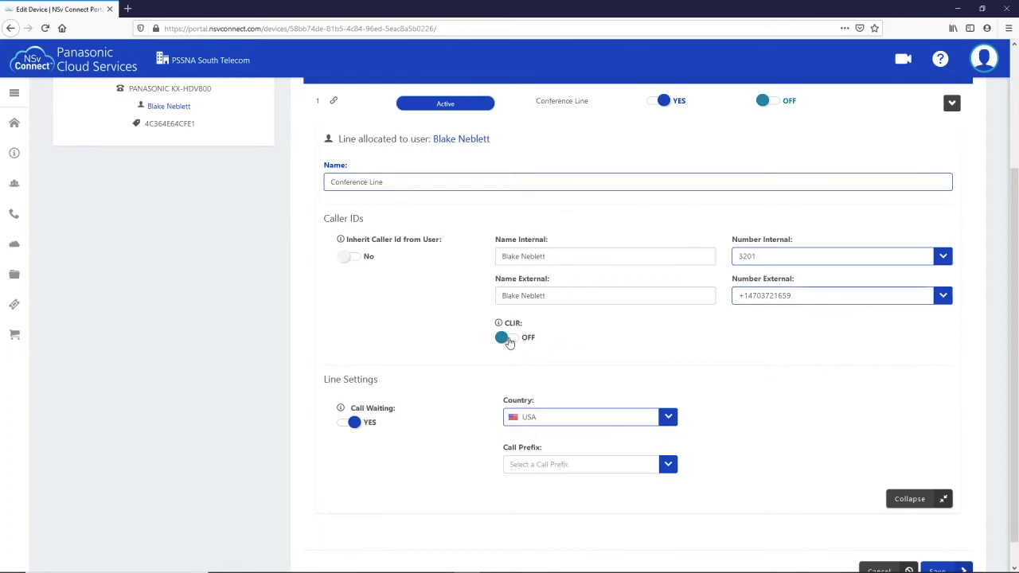
Step: Turn off call waiting for the line and save the device after checking the call prefix options
scroll(659, 340, "down", 1)
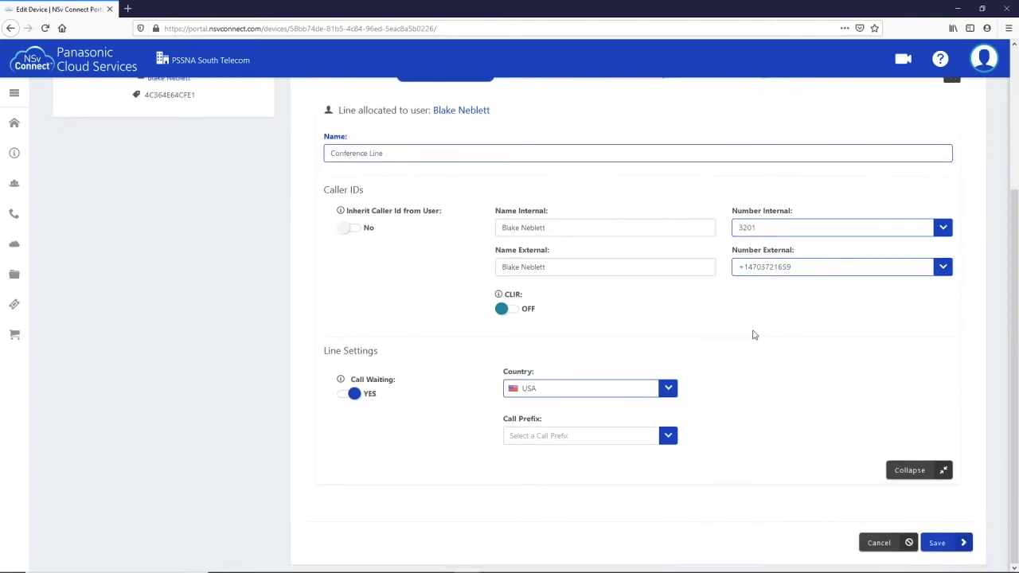
left_click(353, 400)
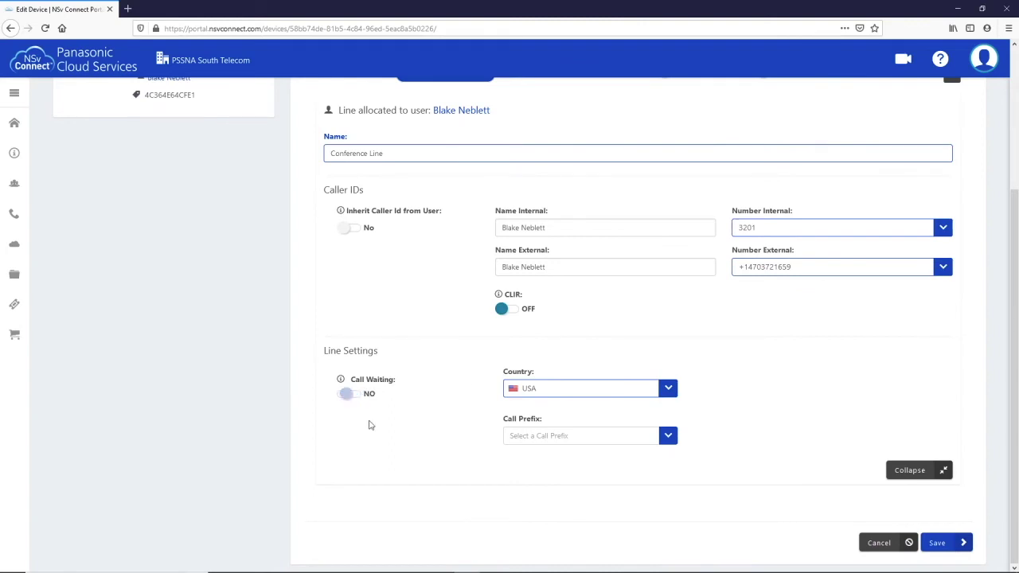
left_click(667, 440)
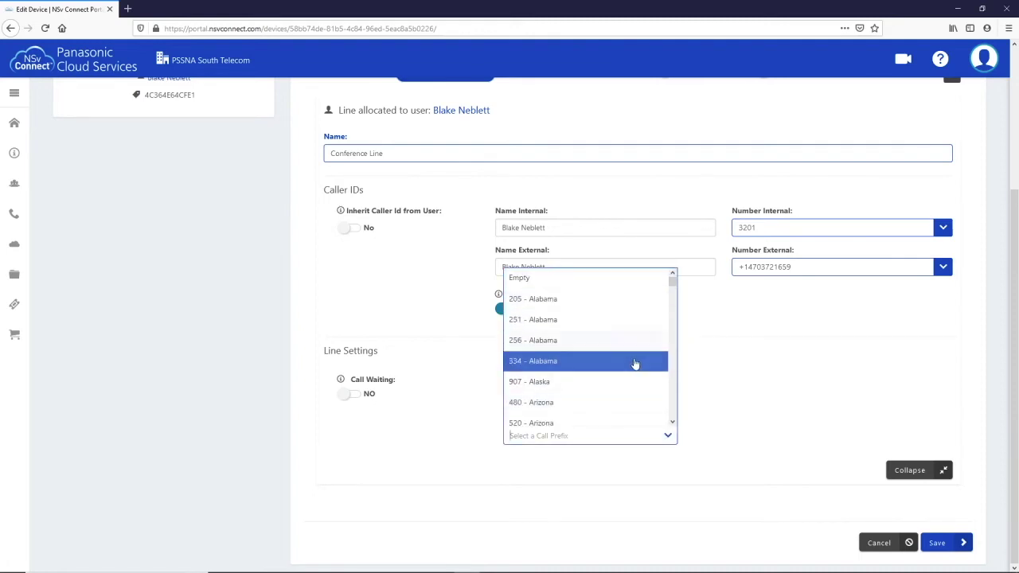
left_click(482, 392)
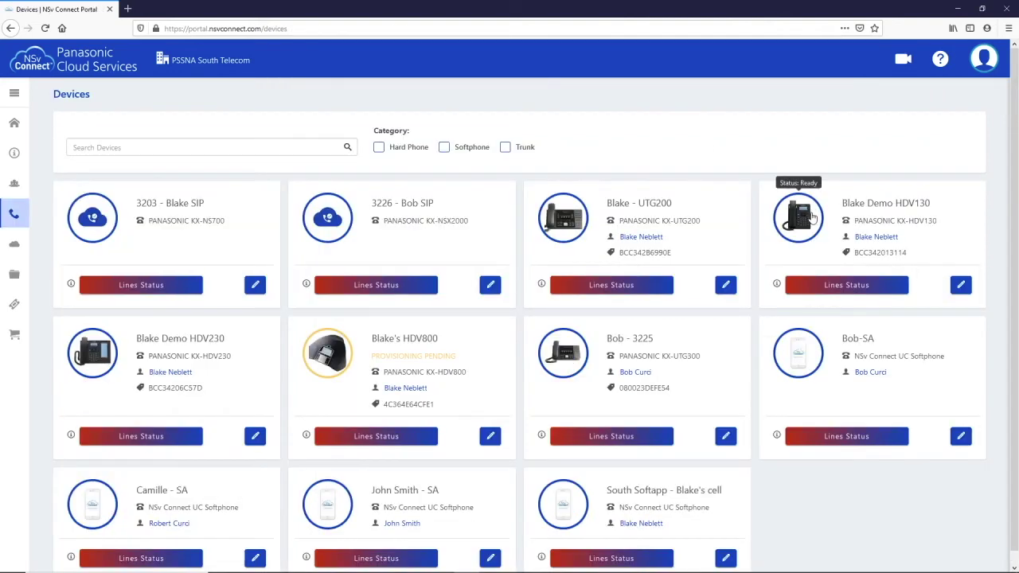
Step: Open the KX-HDV130 desk phone and check its device details
left_click(811, 225)
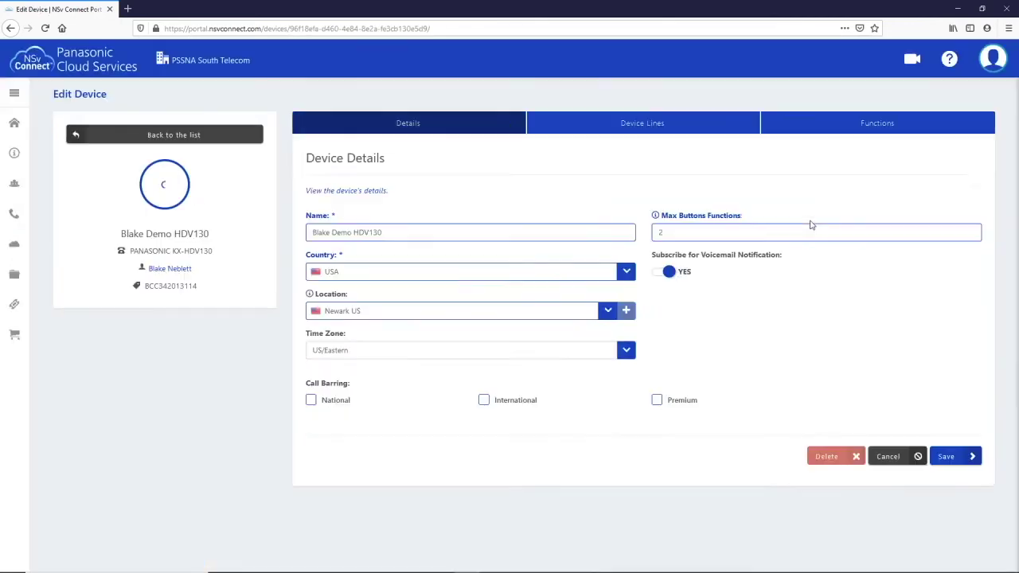
left_click(738, 124)
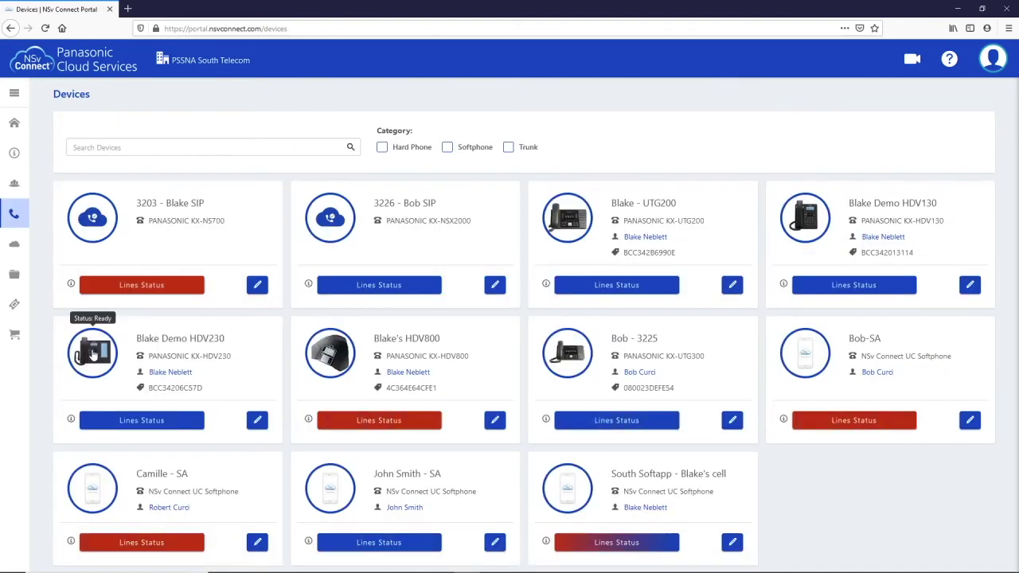
Step: Open the KX-HDV230 desk phone and display its list of device button functions
left_click(92, 353)
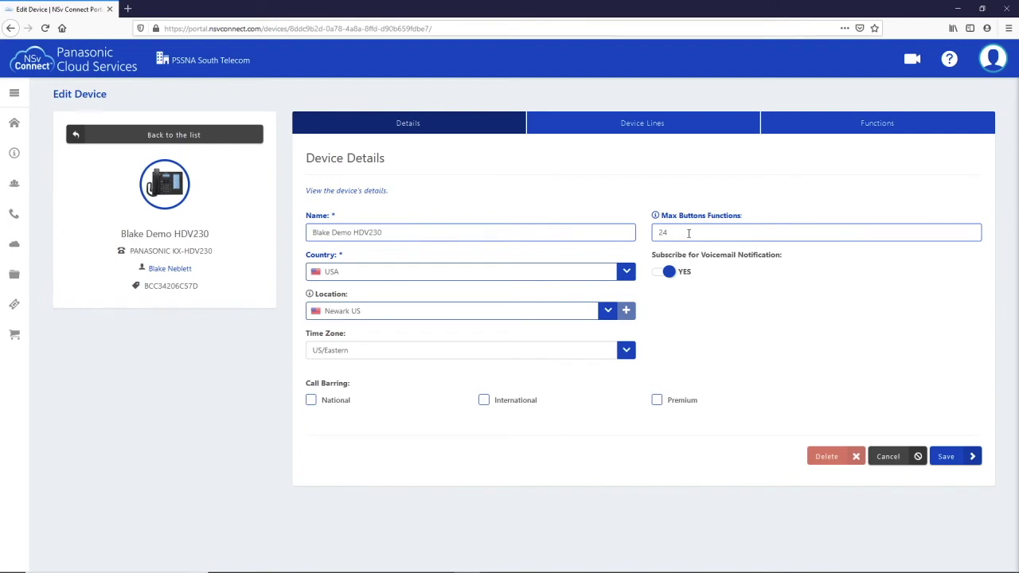
left_click(812, 130)
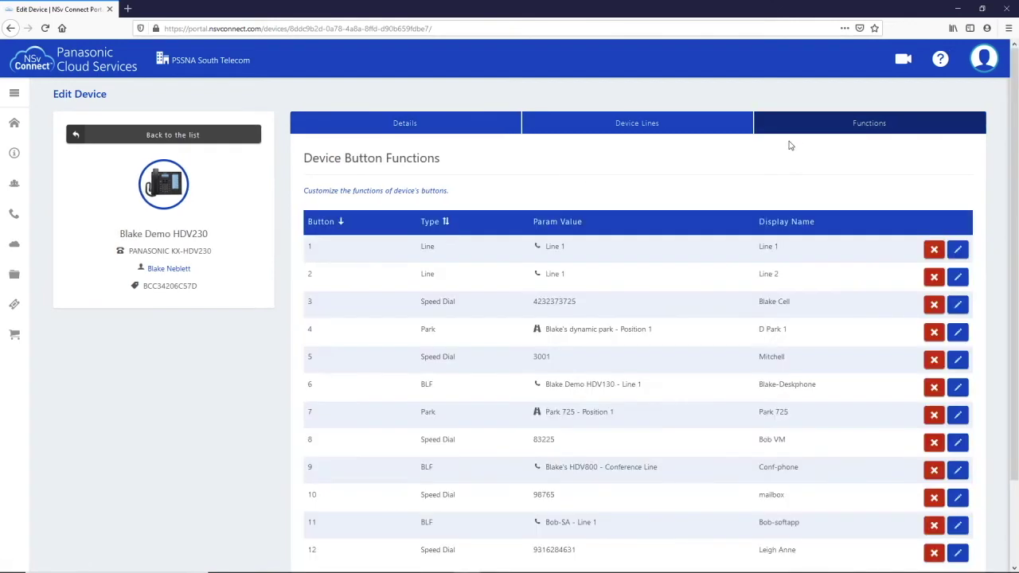
scroll(1016, 188, "down", 2)
left_click_drag(1017, 189, 1012, 215)
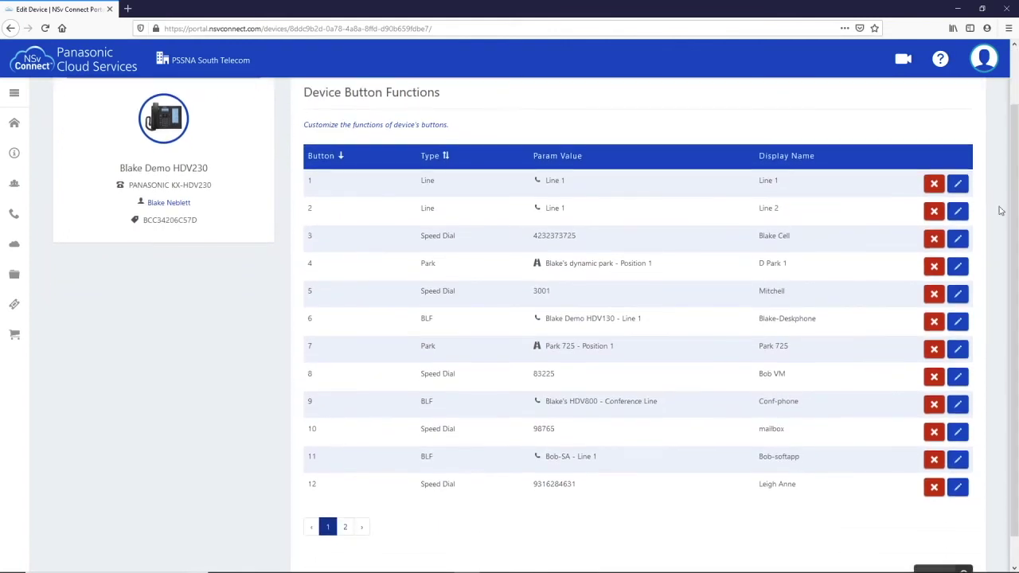
Step: Examine the Line function of button 1 and the Speed Dial function of button 3, saving each as is
left_click(956, 185)
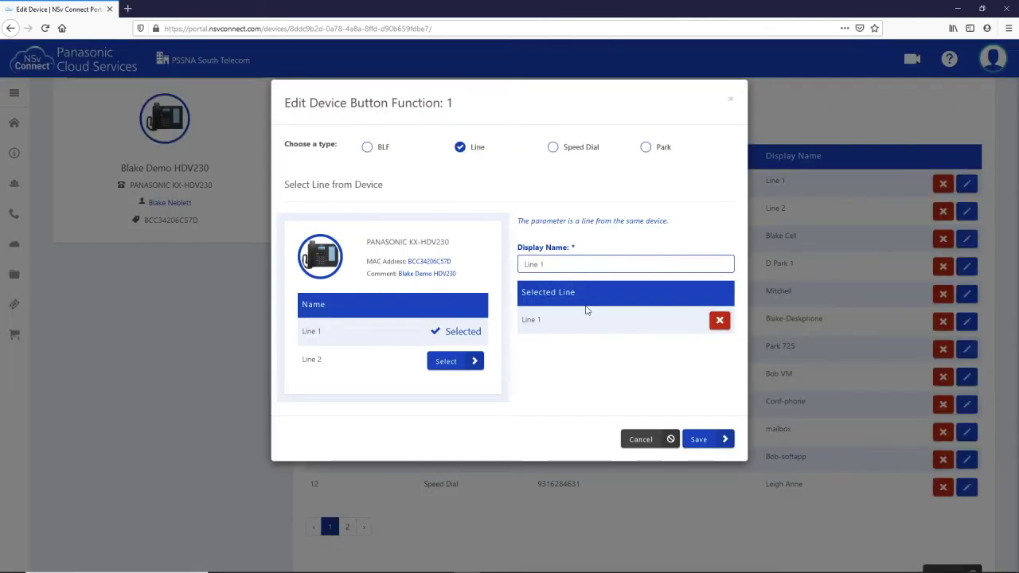
left_click(703, 444)
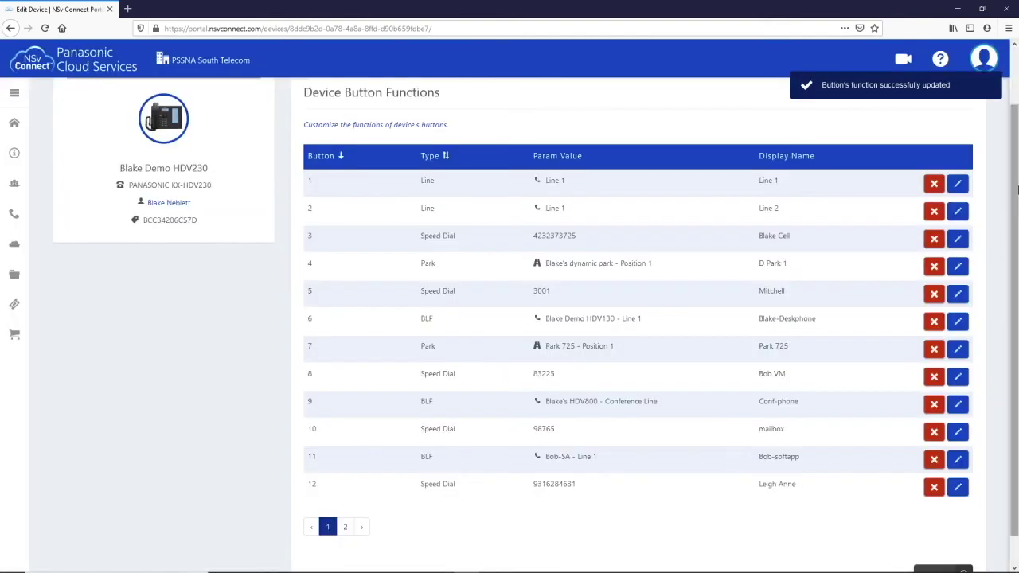
scroll(964, 250, "down", 1)
left_click(966, 206)
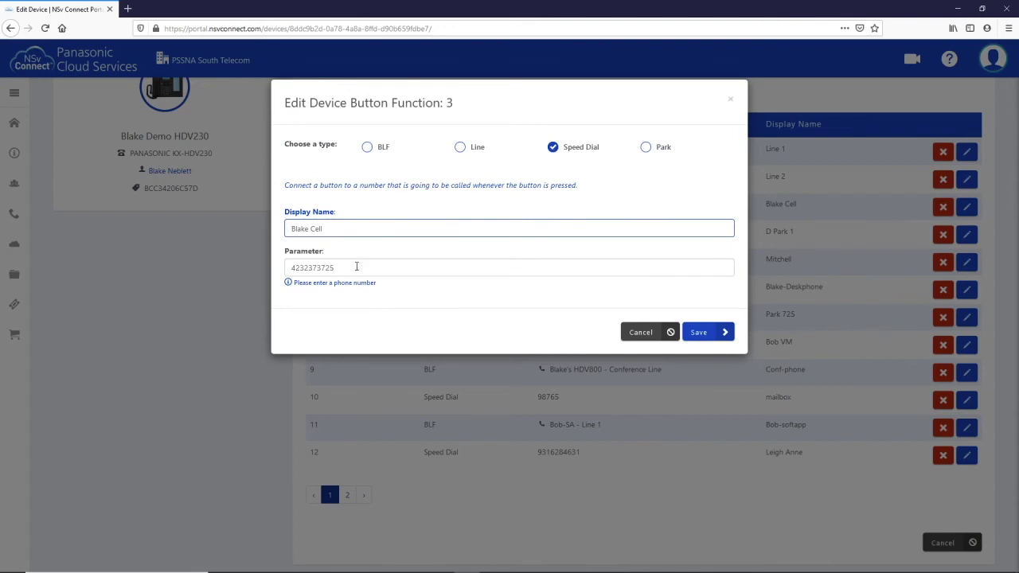
left_click(687, 331)
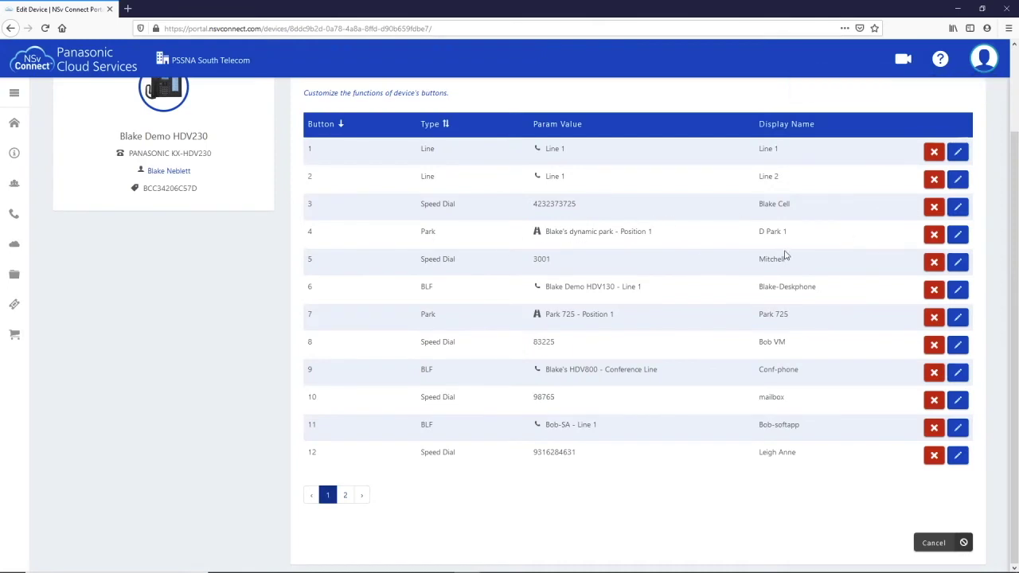
Step: Examine the Park function of button 4, browse the available dynamic park positions, and save it as is
left_click(955, 235)
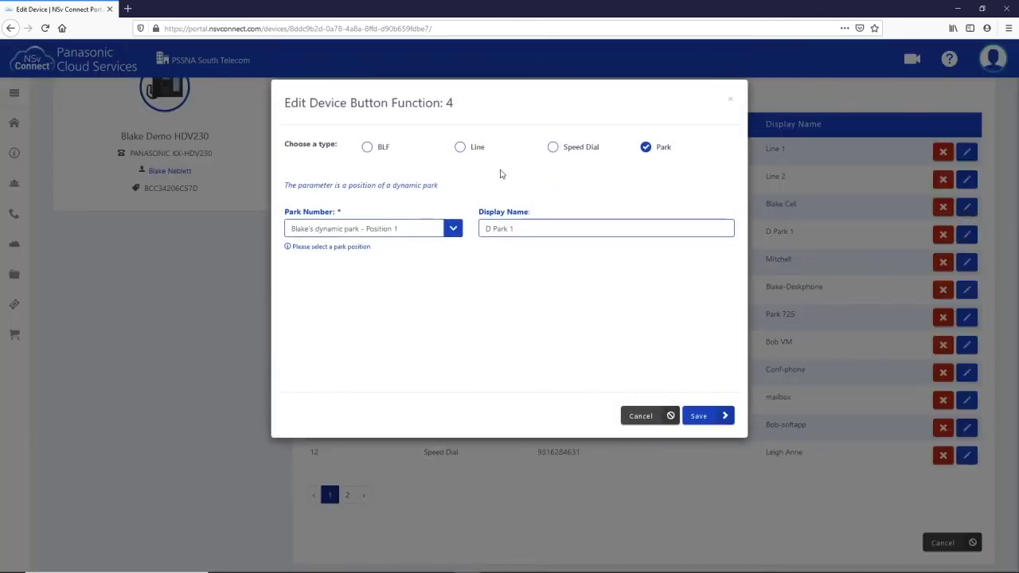
left_click(449, 234)
scroll(458, 255, "down", 1)
scroll(458, 256, "down", 2)
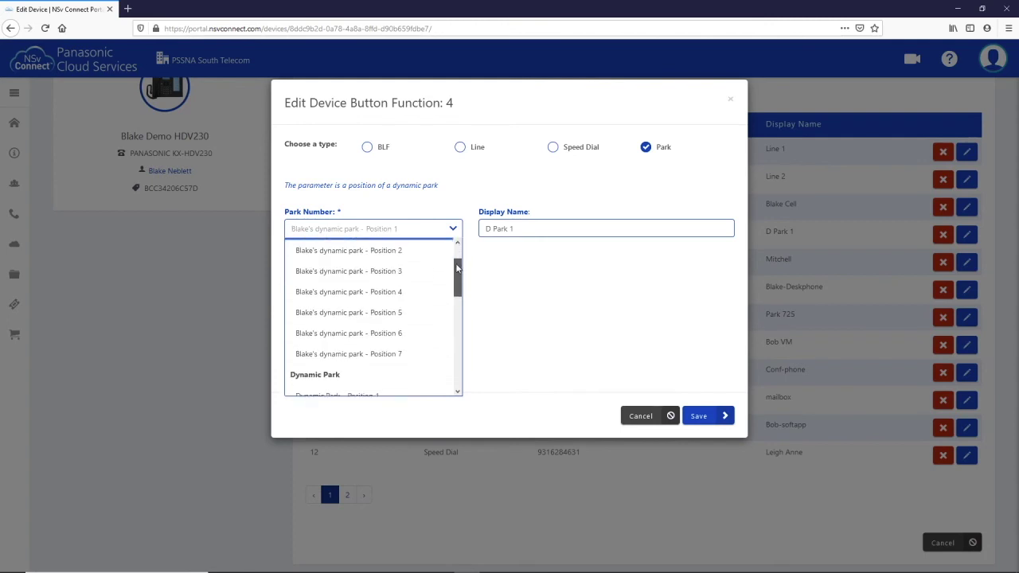
left_click(693, 416)
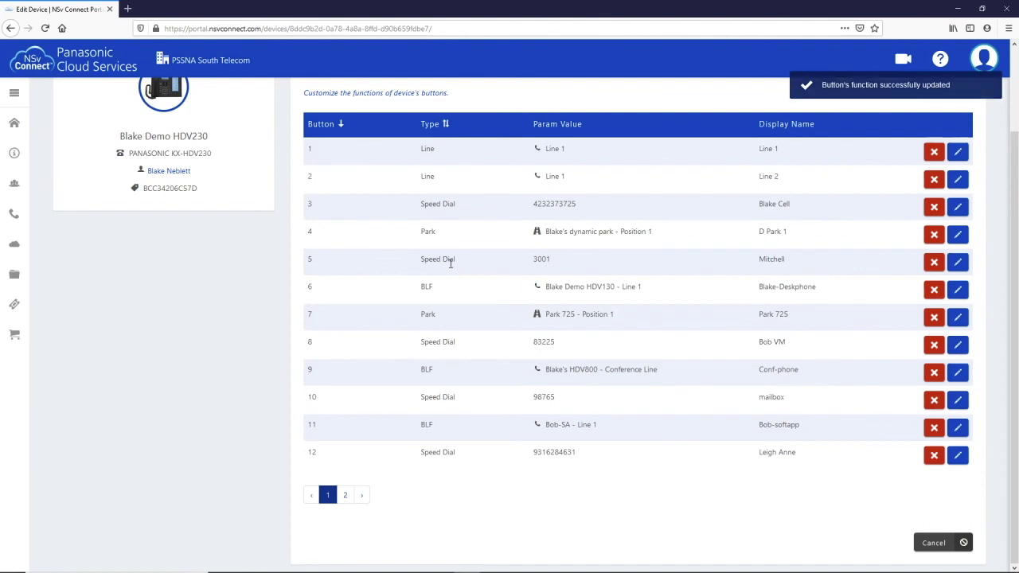
Step: Examine the BLF function of button 6, expand the KX-HDV130's selectable lines, and save it as is
left_click(957, 289)
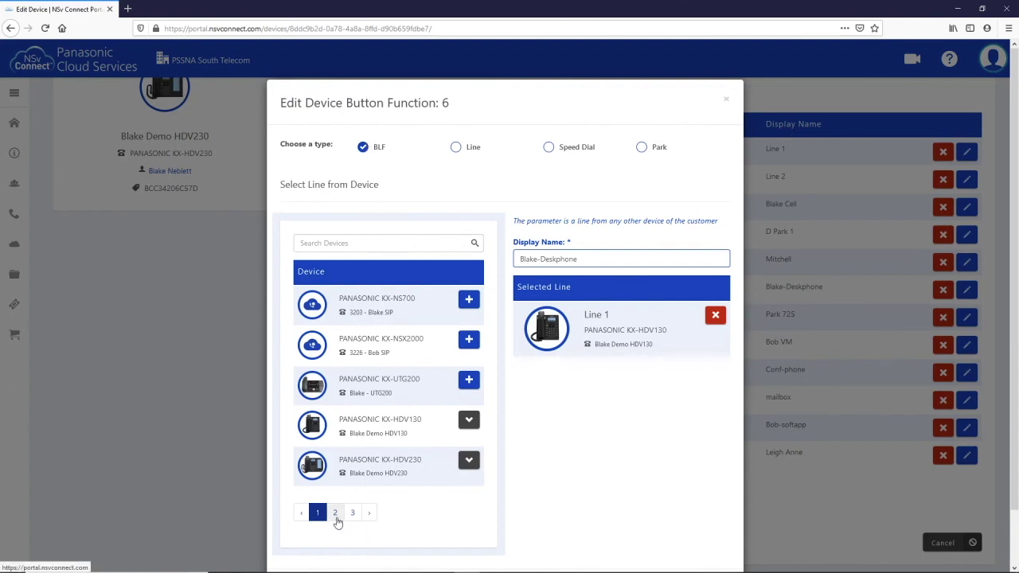
left_click(468, 420)
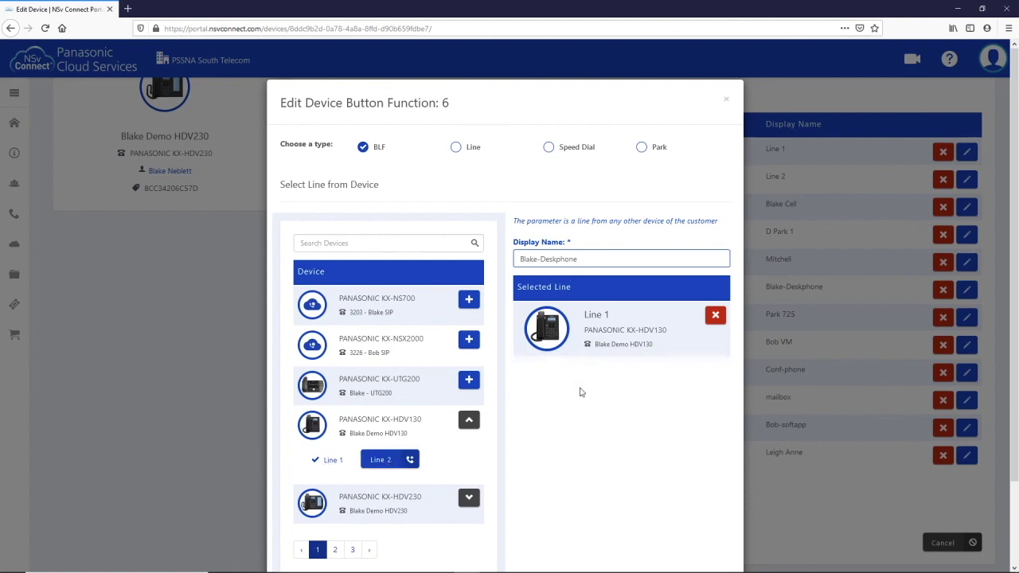
scroll(629, 358, "down", 2)
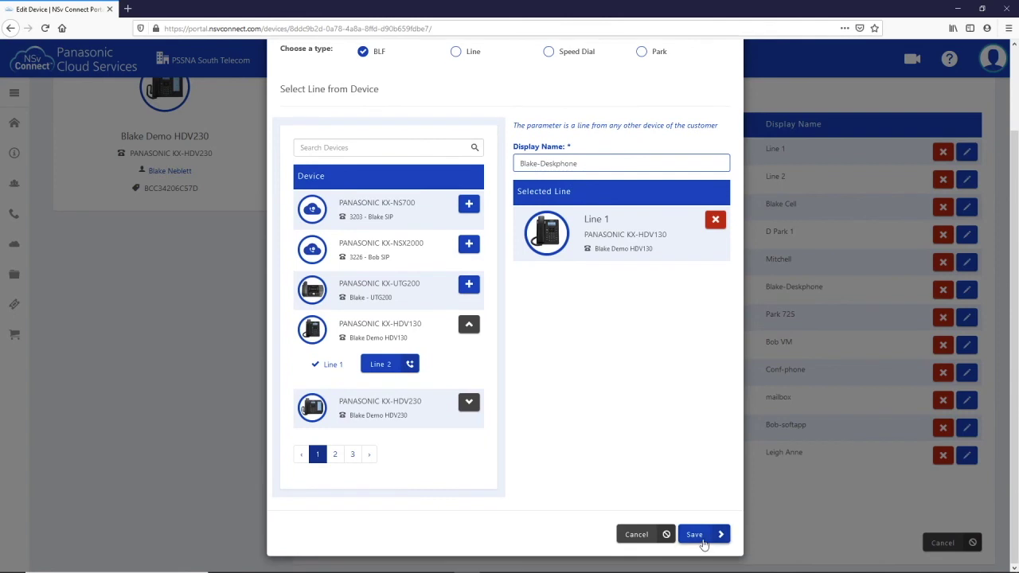
left_click(696, 535)
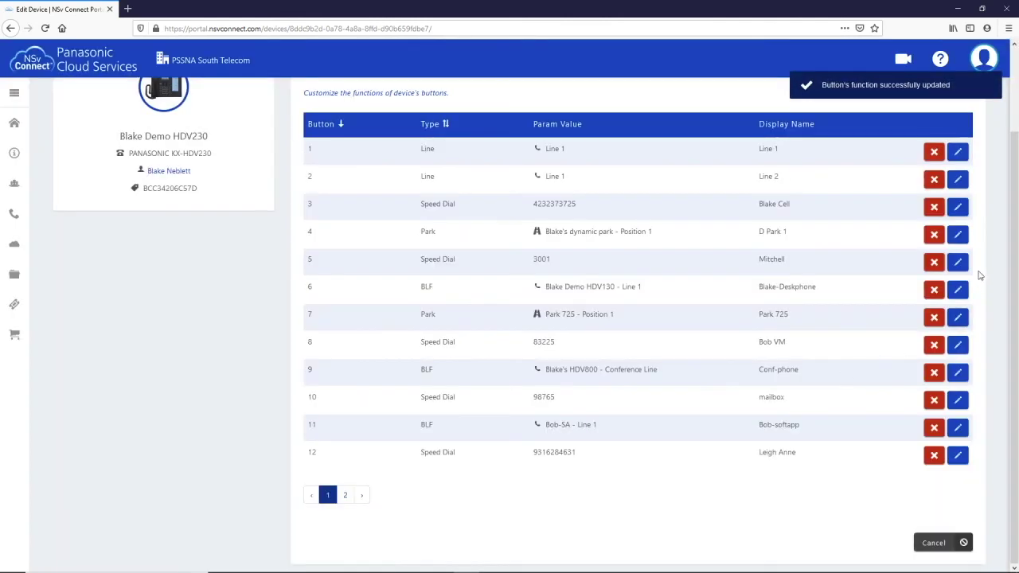